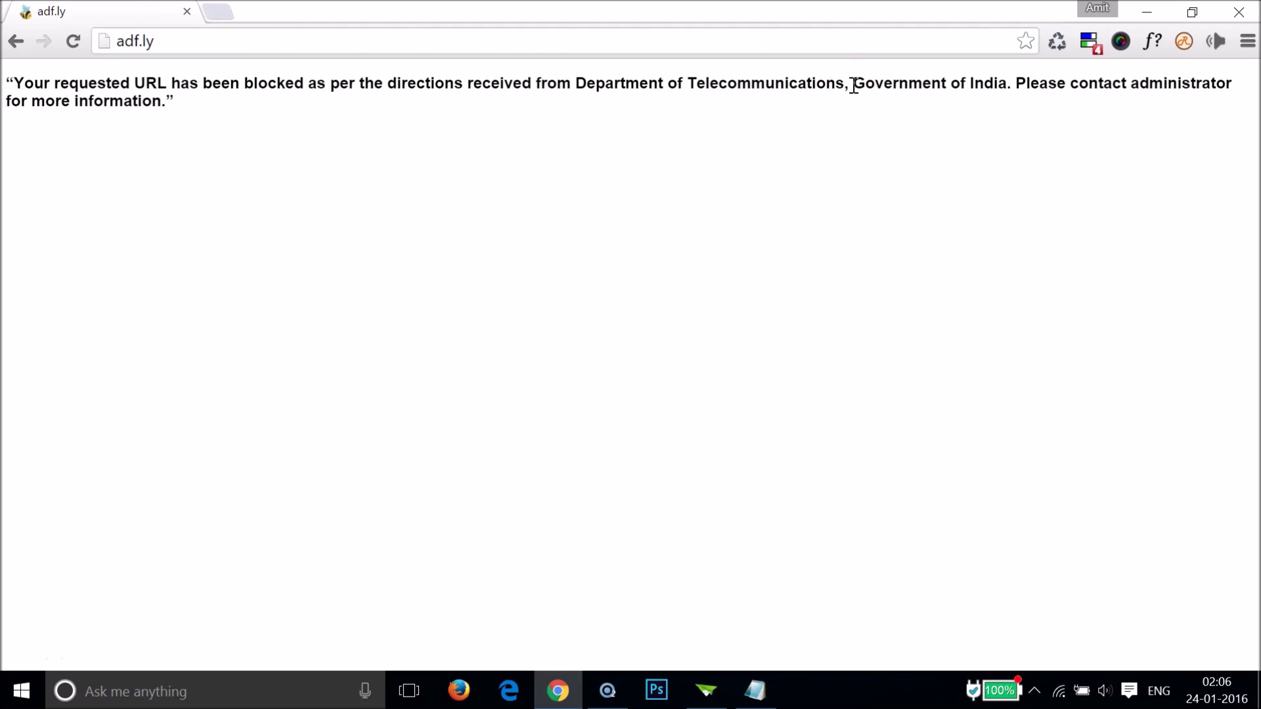
# Step: Select the full adf.ly address on the Department of Telecommunications blocked-URL page
pyautogui.click(550, 42)
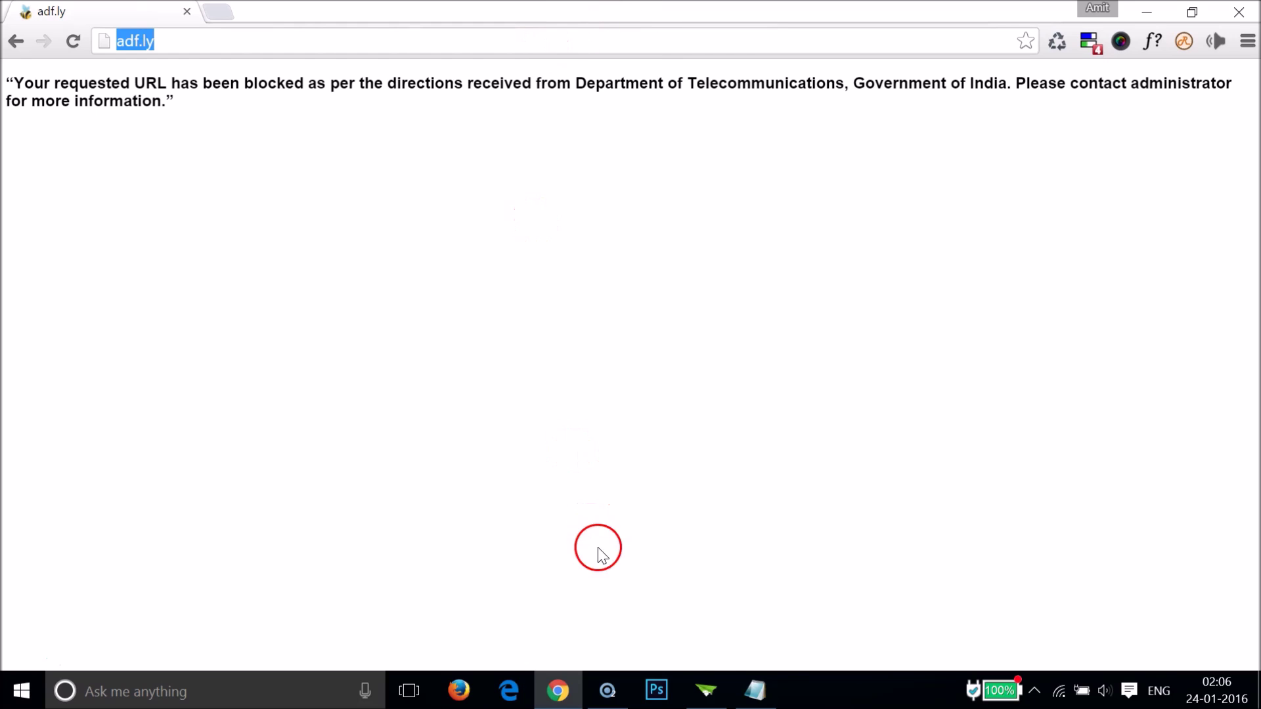
pyautogui.click(755, 690)
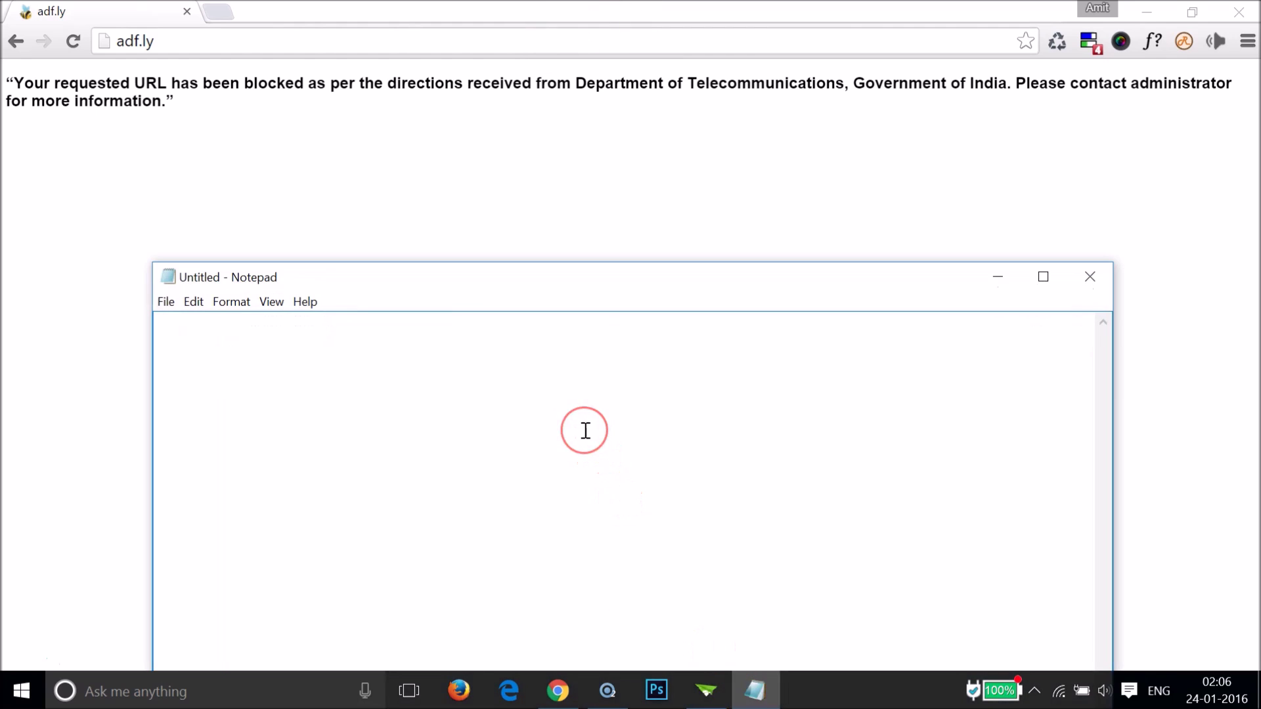
pyautogui.write('http://adf.ly/')
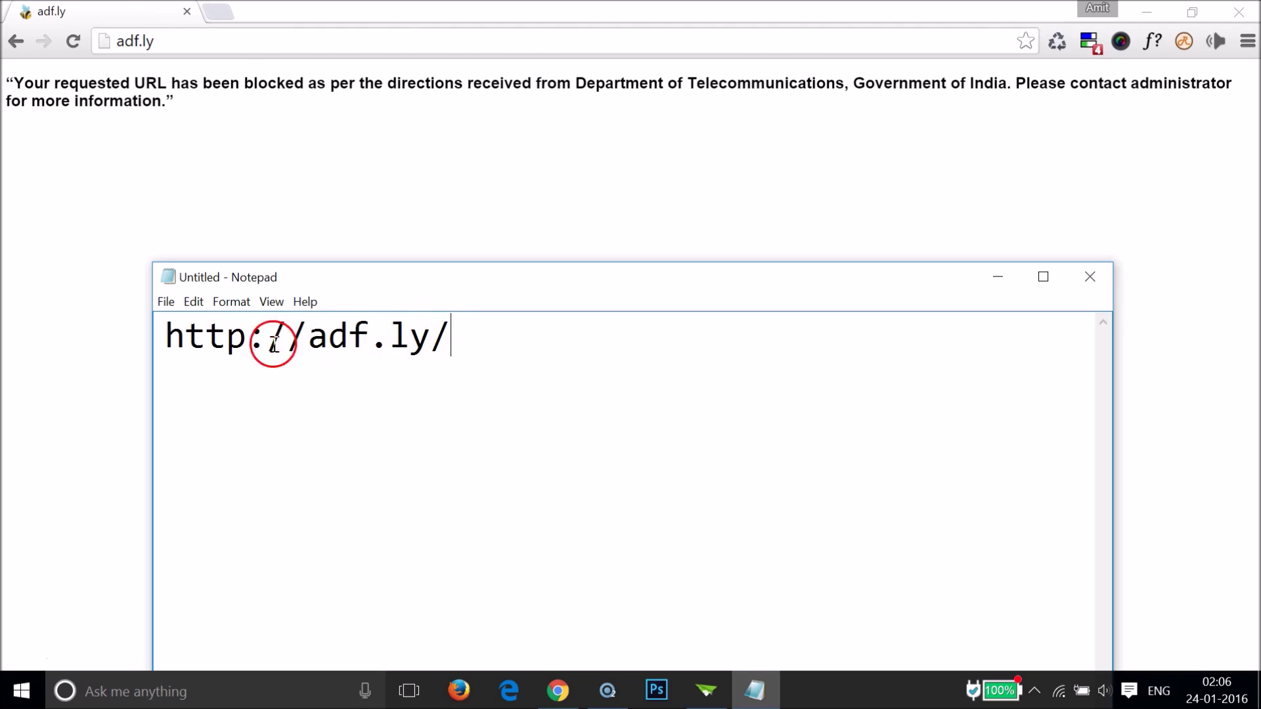
pyautogui.click(244, 348)
pyautogui.write('s')
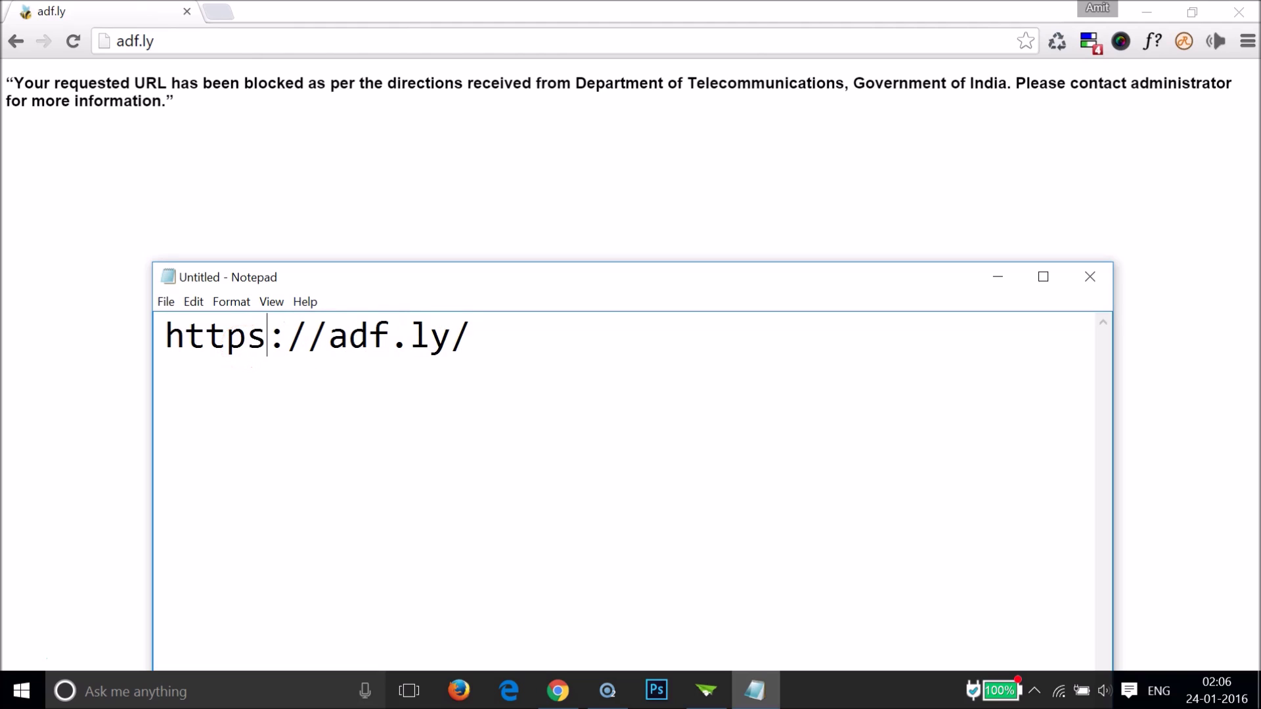
pyautogui.click(180, 149)
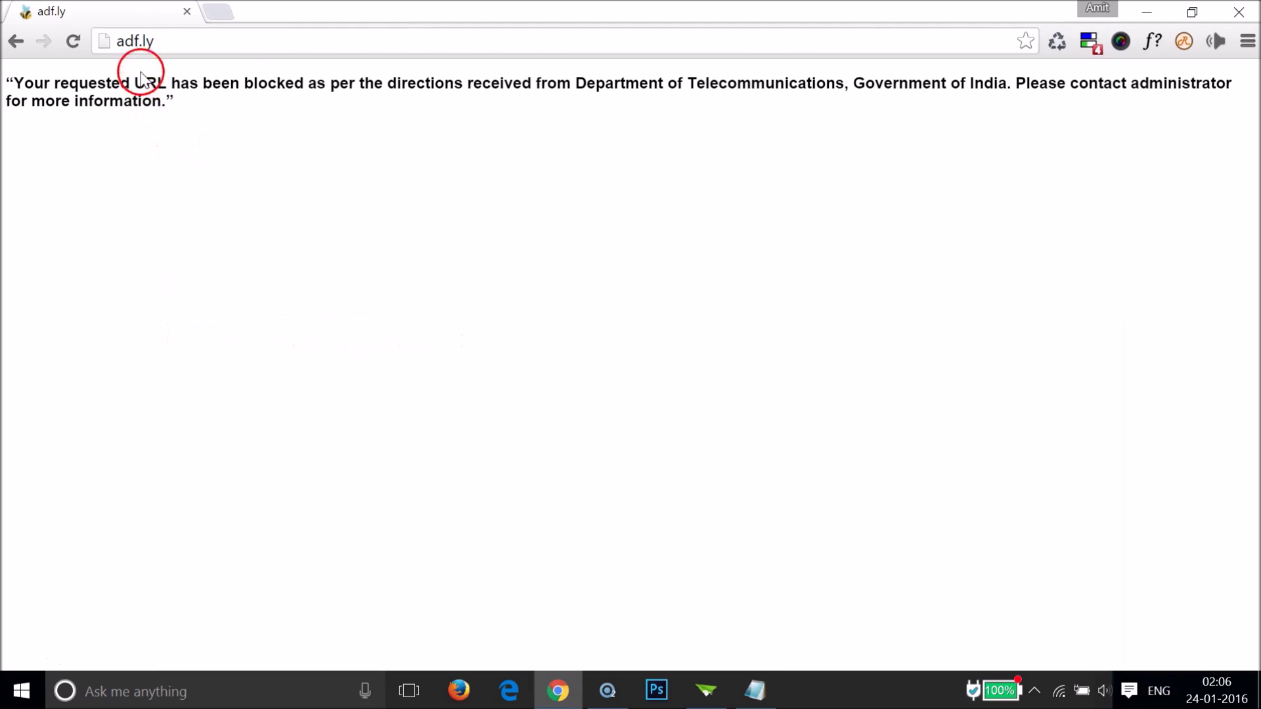
pyautogui.click(121, 41)
pyautogui.write('https')
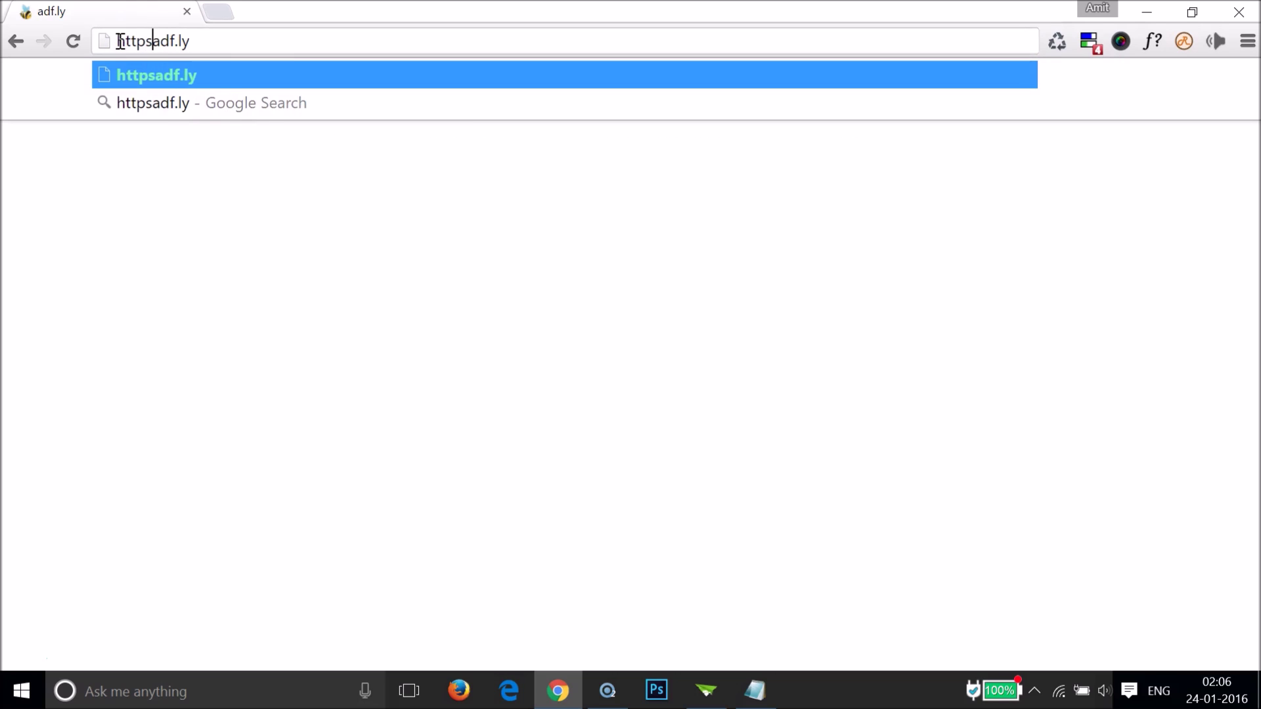
pyautogui.write(':')
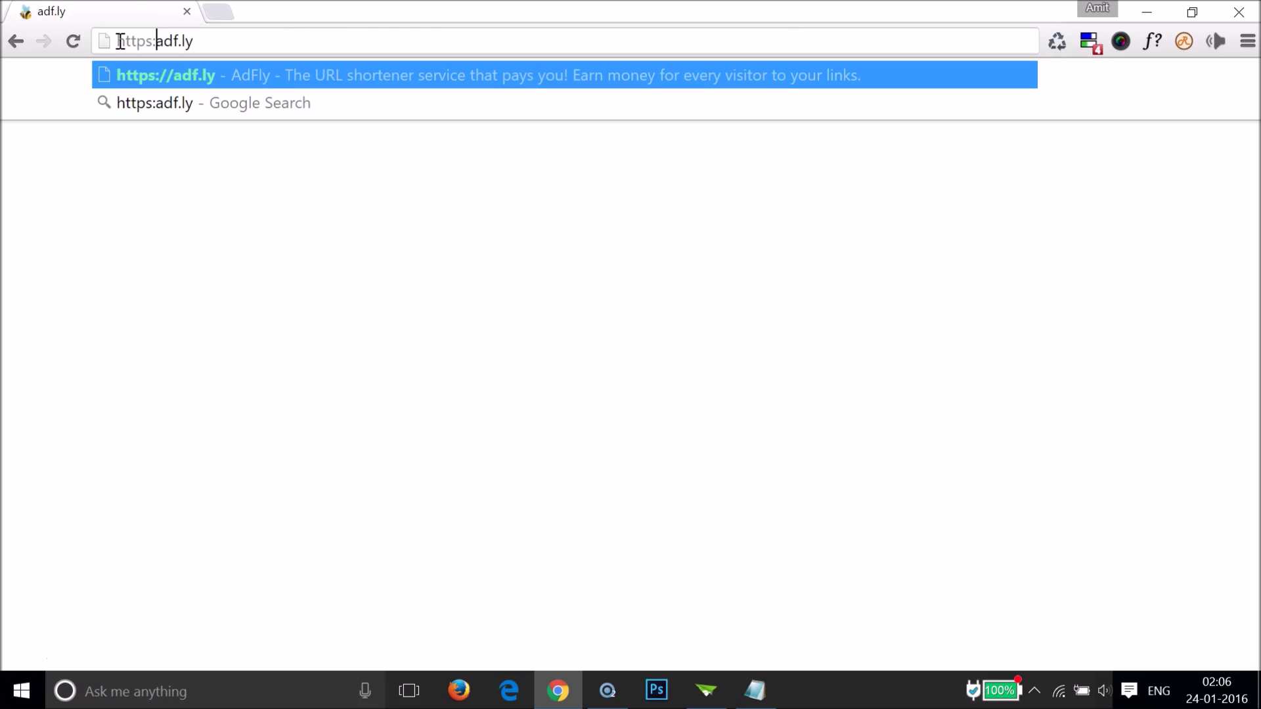
pyautogui.write('//')
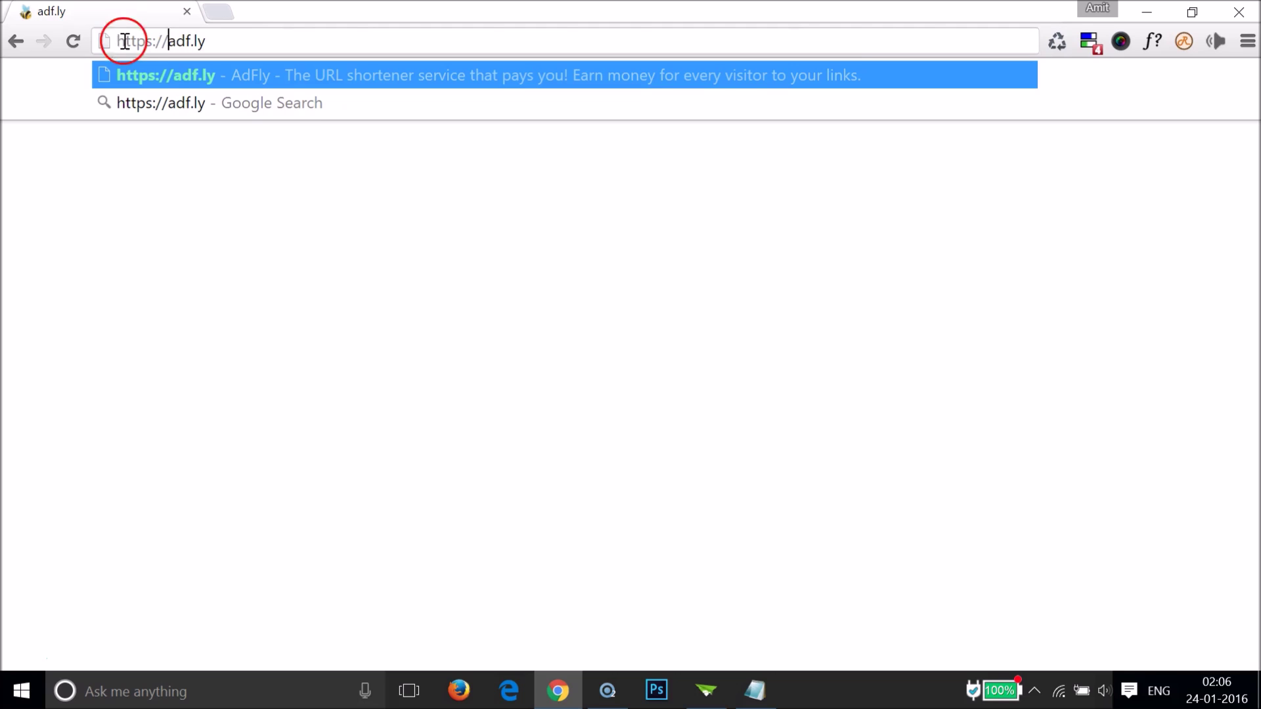
pyautogui.click(225, 40)
pyautogui.press('Return')
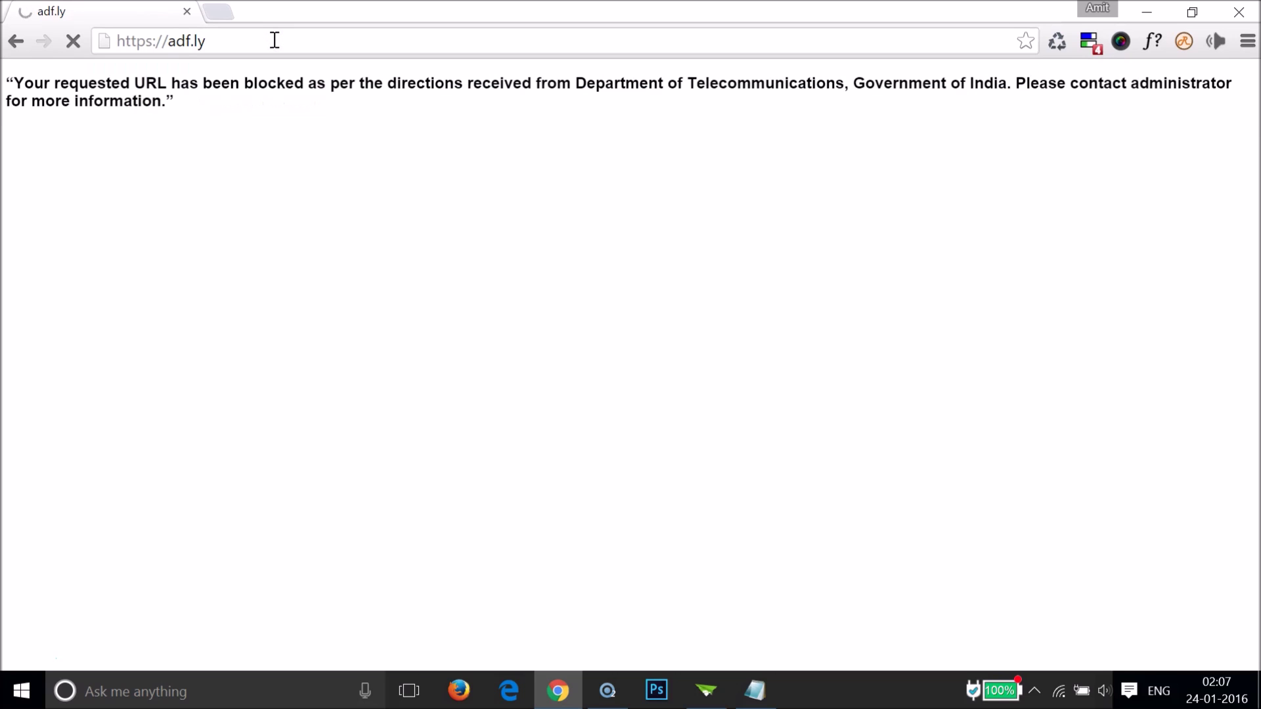
pyautogui.click(302, 260)
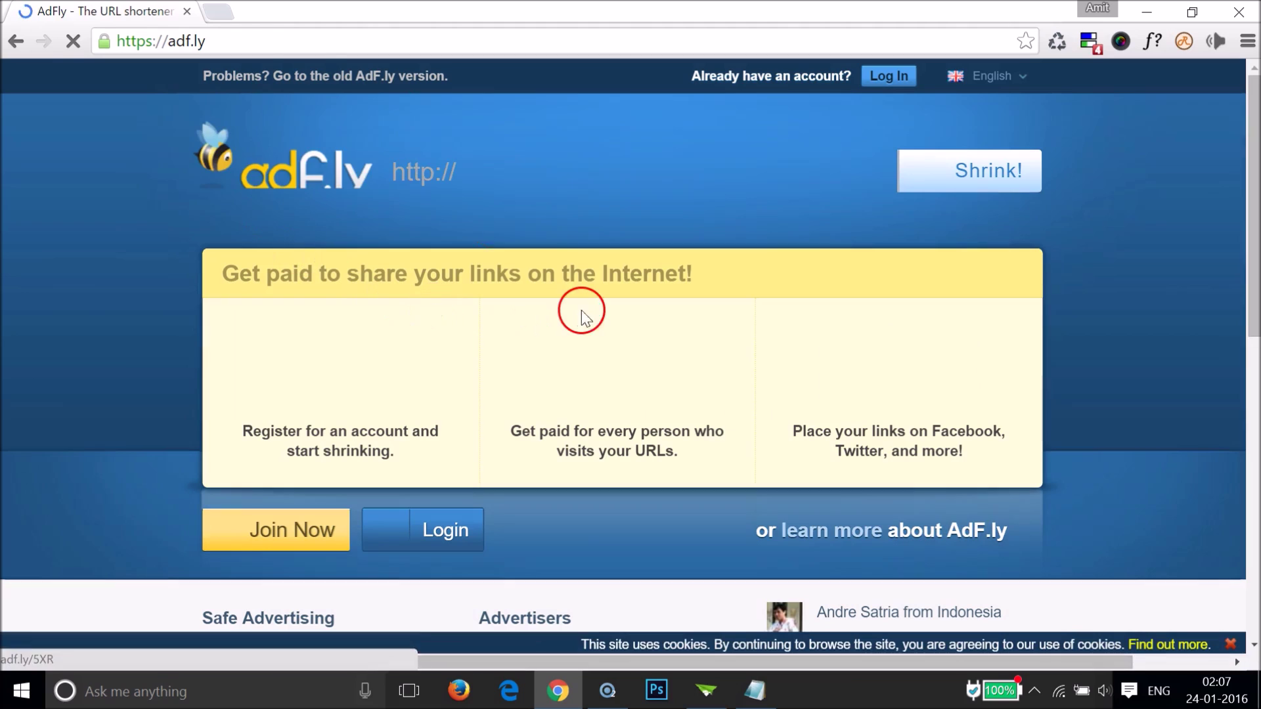
pyautogui.click(258, 32)
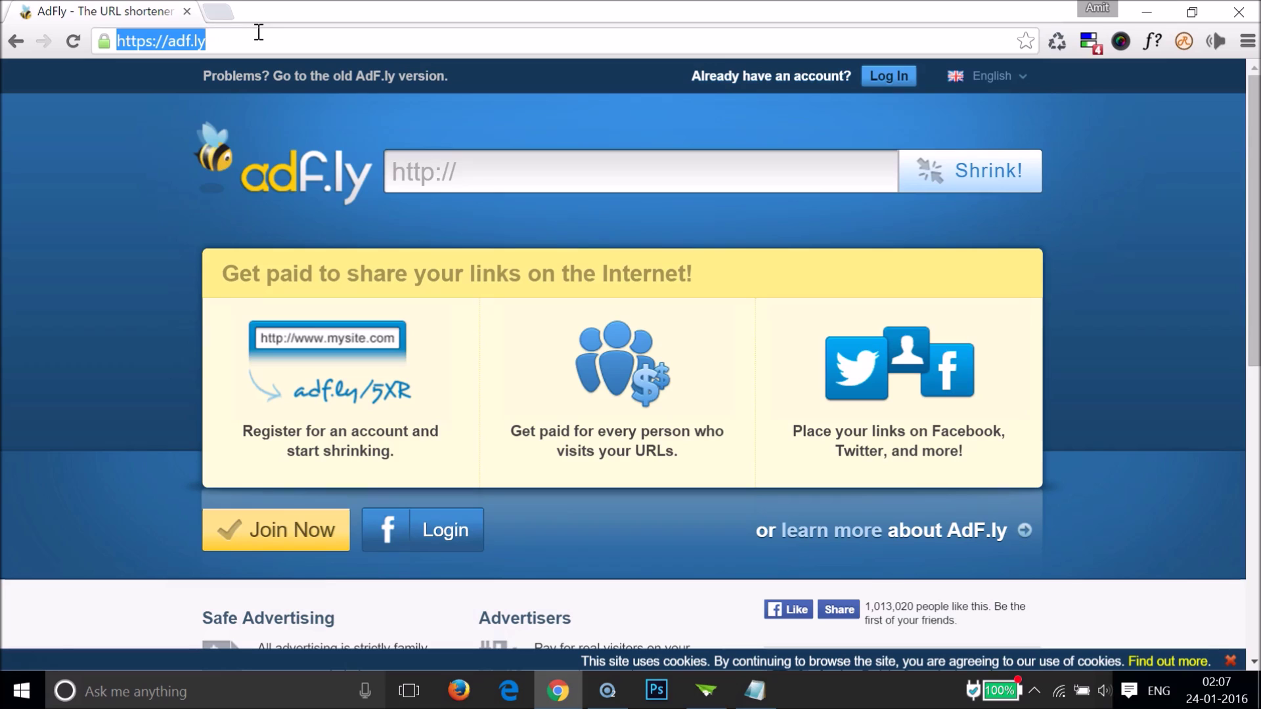
pyautogui.click(231, 10)
# Step: Go to google.com, search for 'https everywhere', and open its Chrome Web Store listing
pyautogui.click(281, 43)
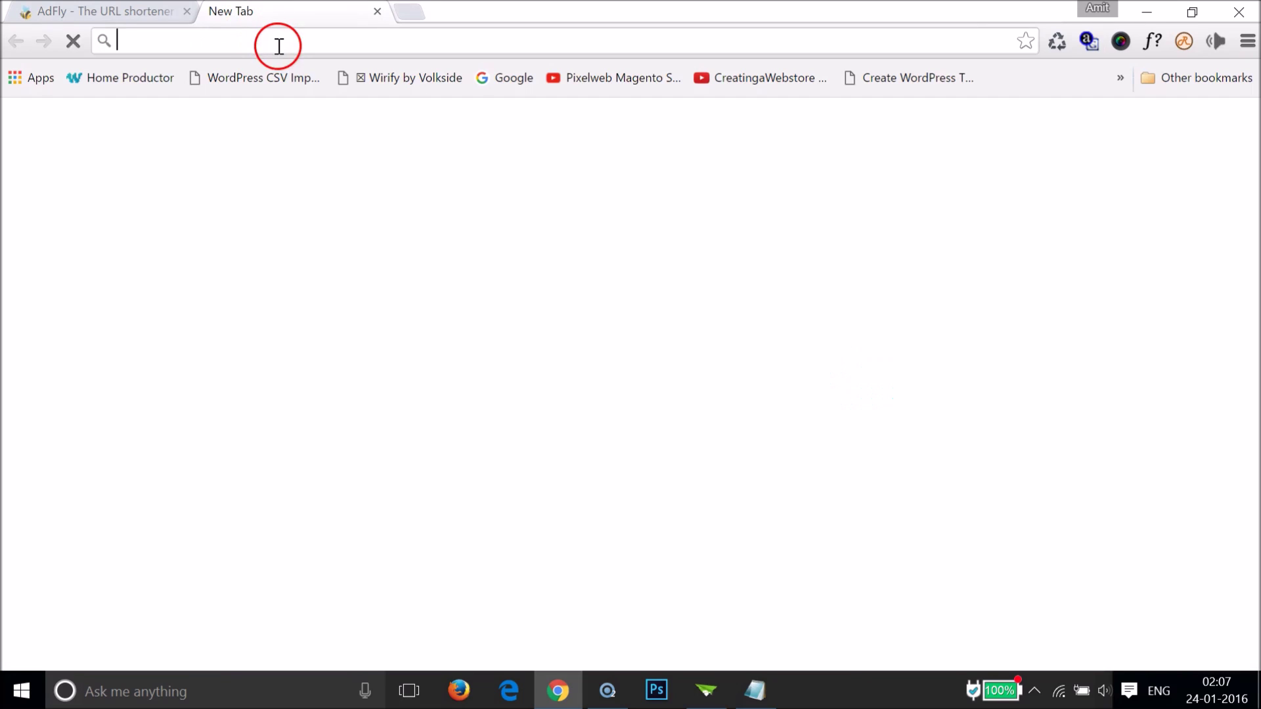
pyautogui.write('google.com')
pyautogui.press('Return')
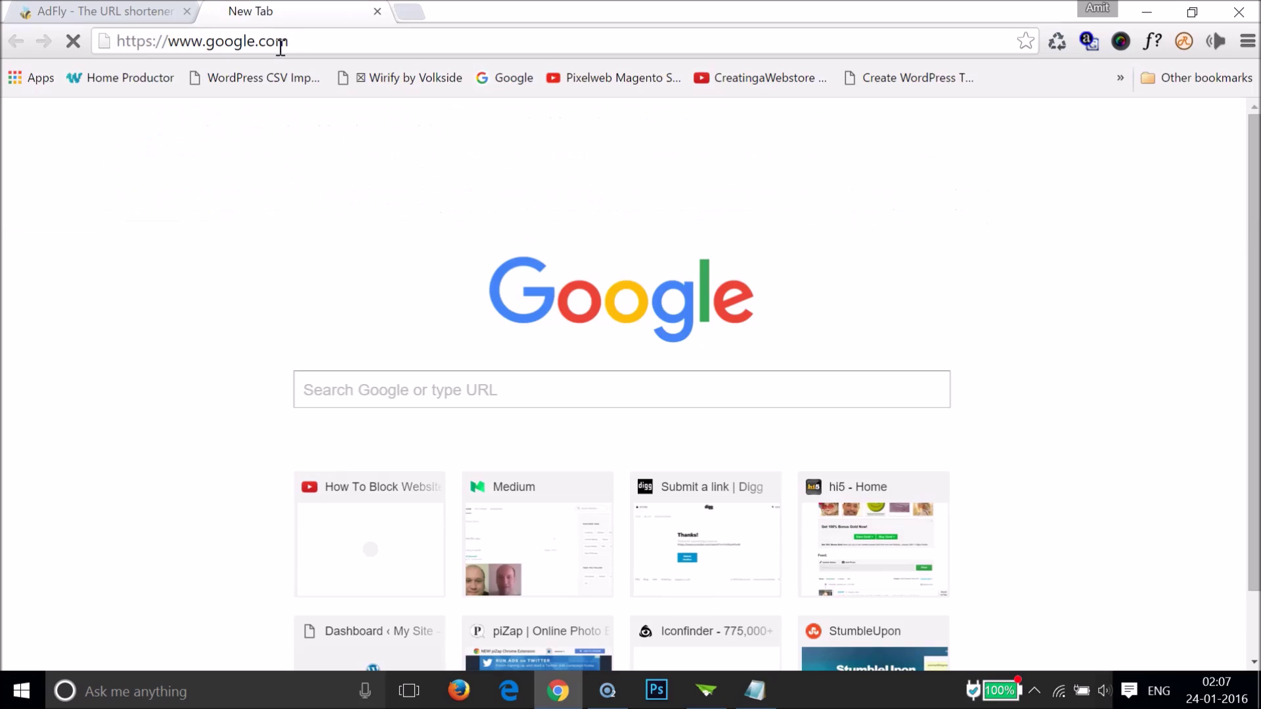
pyautogui.click(444, 309)
pyautogui.click(467, 388)
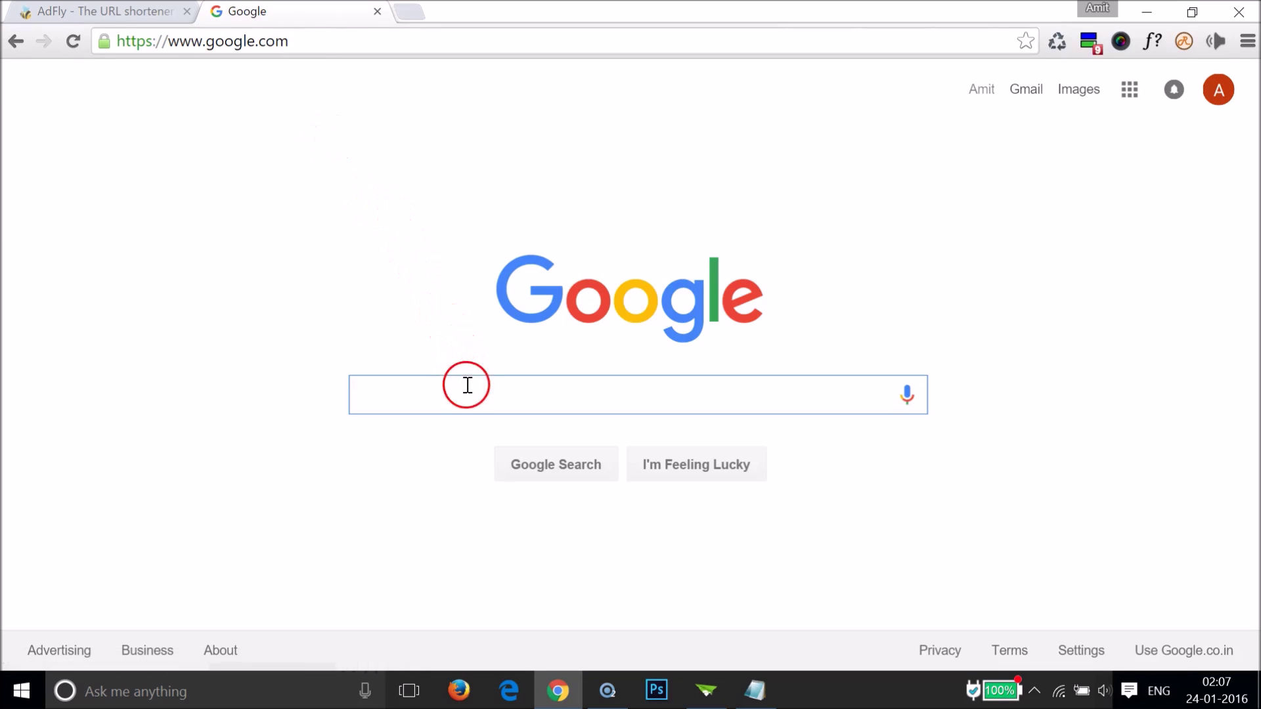
pyautogui.write('http')
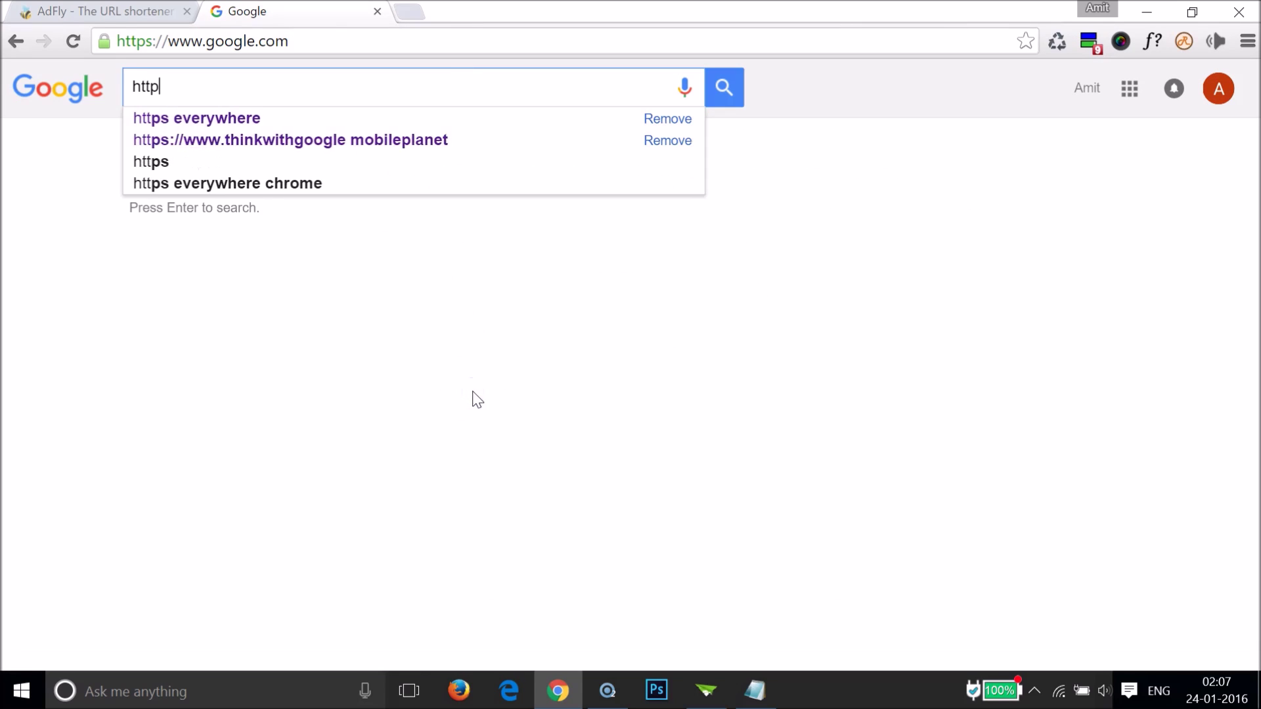
pyautogui.write('s ev')
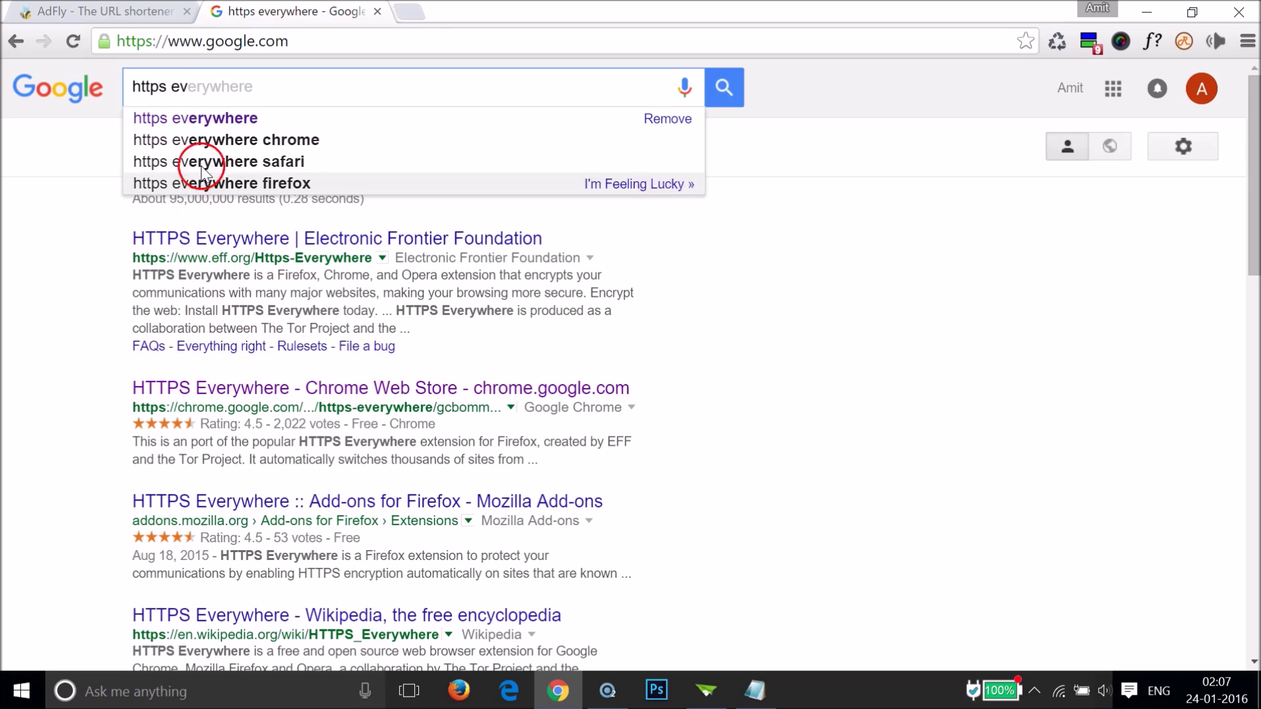
pyautogui.click(209, 120)
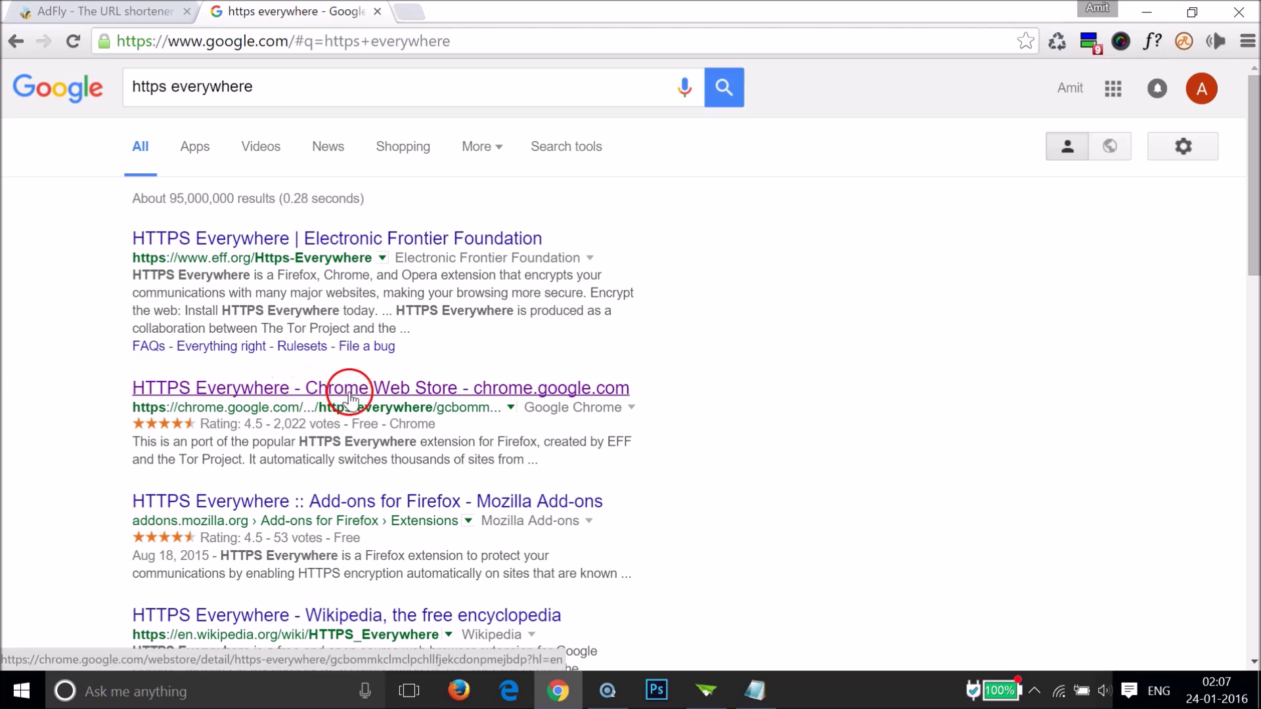
pyautogui.click(418, 392)
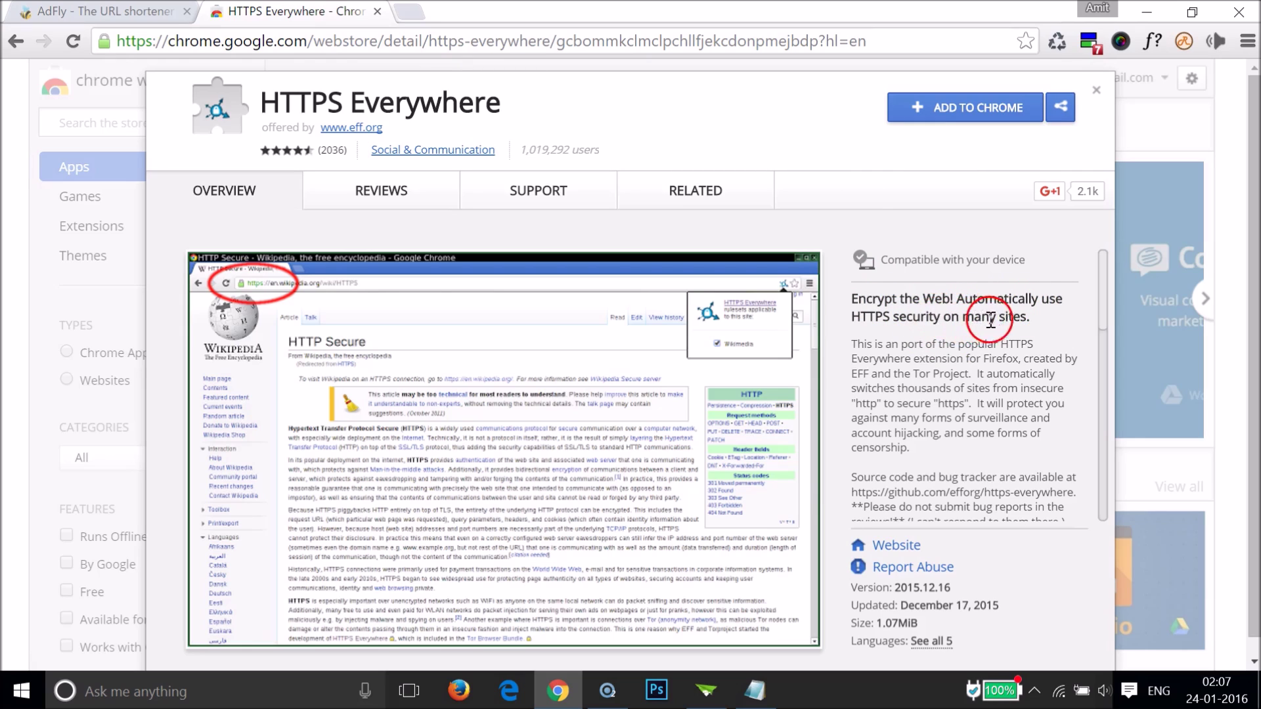
# Step: Add the HTTPS Everywhere extension to Chrome, confirm it, and dismiss the added notice
pyautogui.click(963, 117)
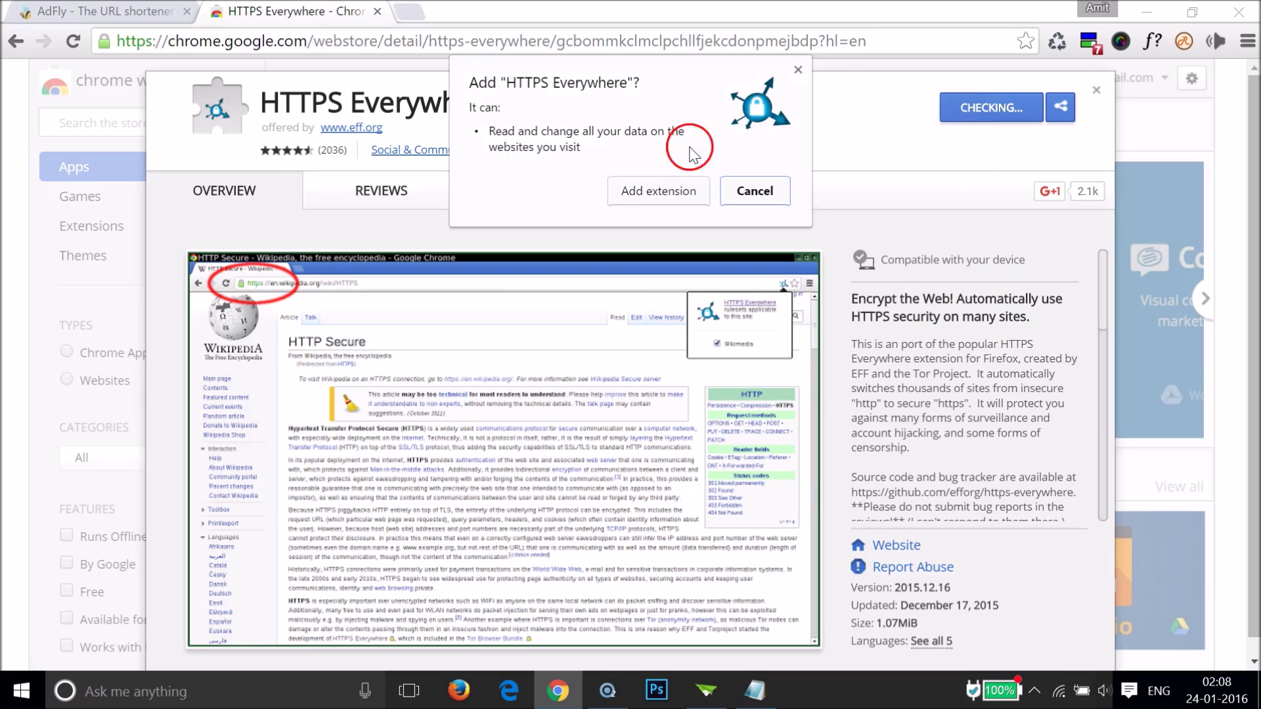
pyautogui.click(662, 189)
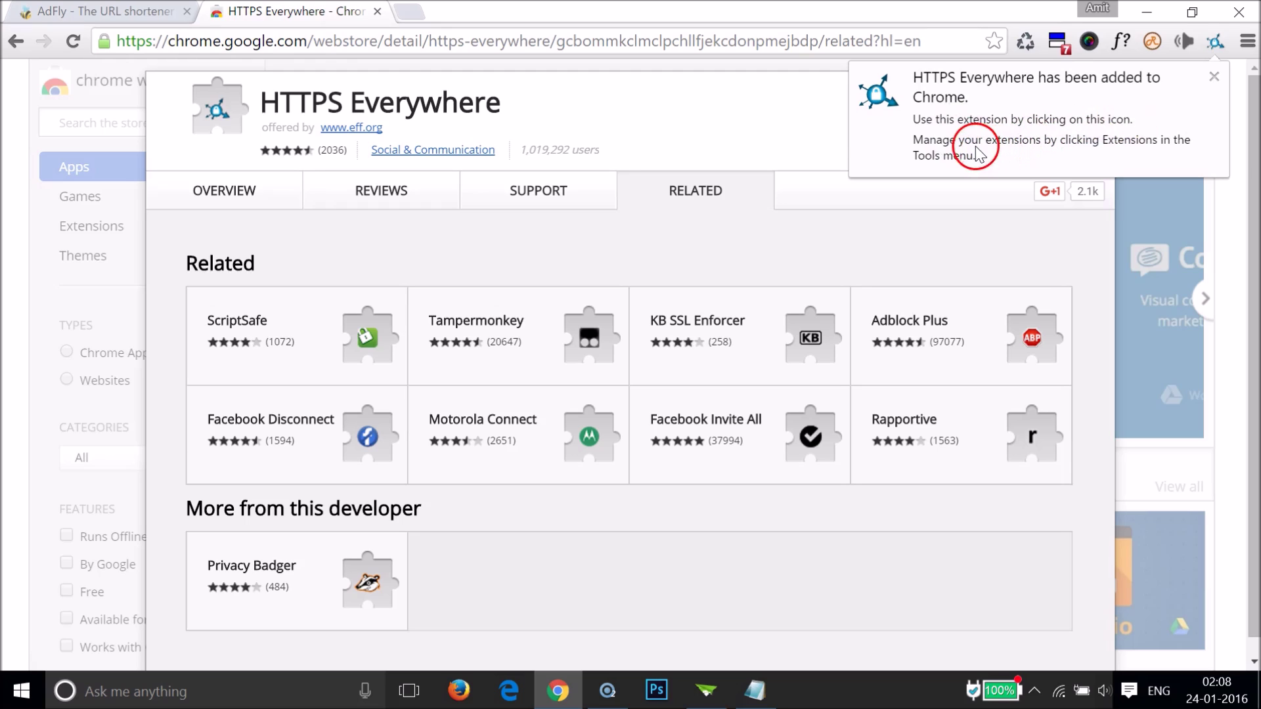
pyautogui.click(687, 124)
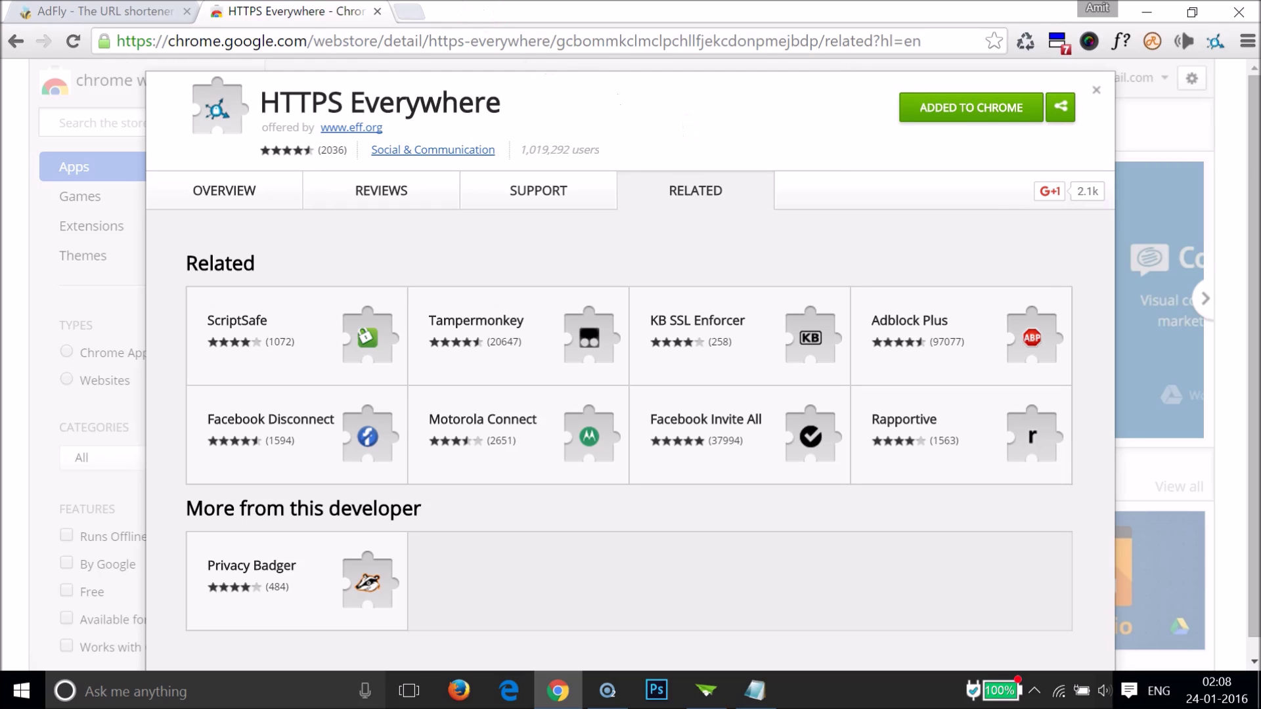
pyautogui.hotkey('ctrl', 't')
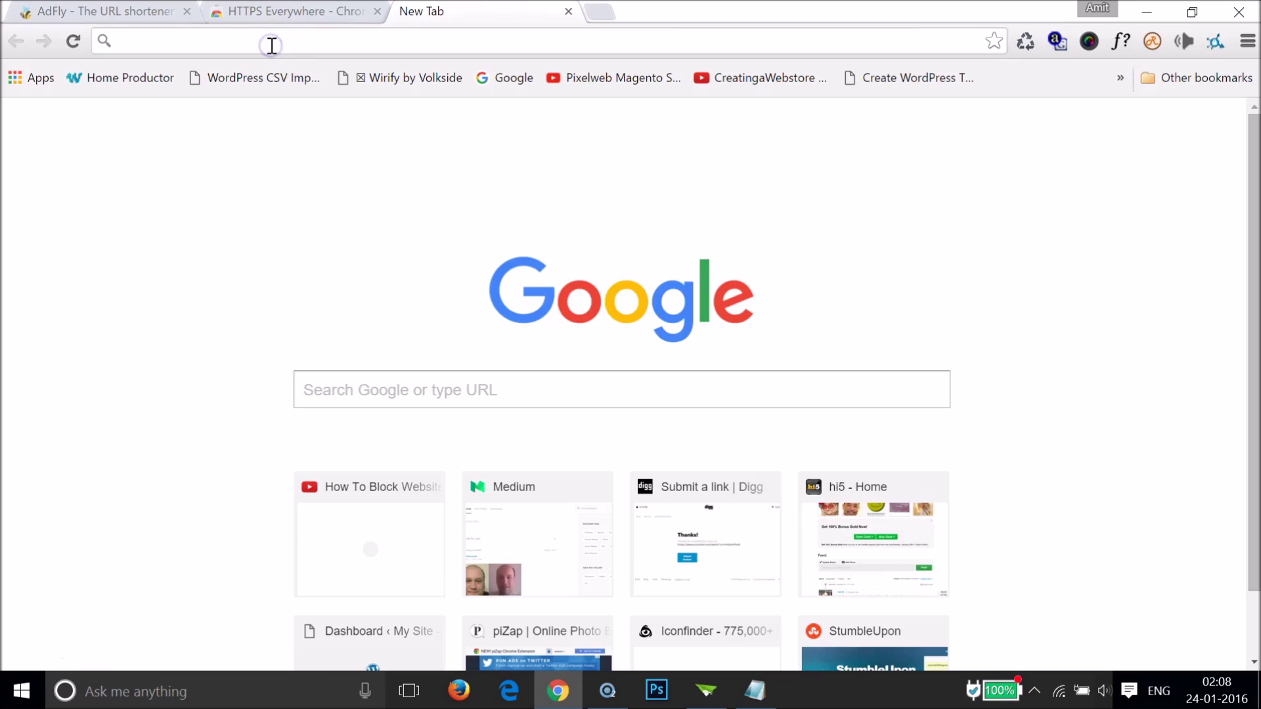
# Step: Enter plain adf.ly in the new tab so the AdFly homepage loads without the block notice
pyautogui.write('ad')
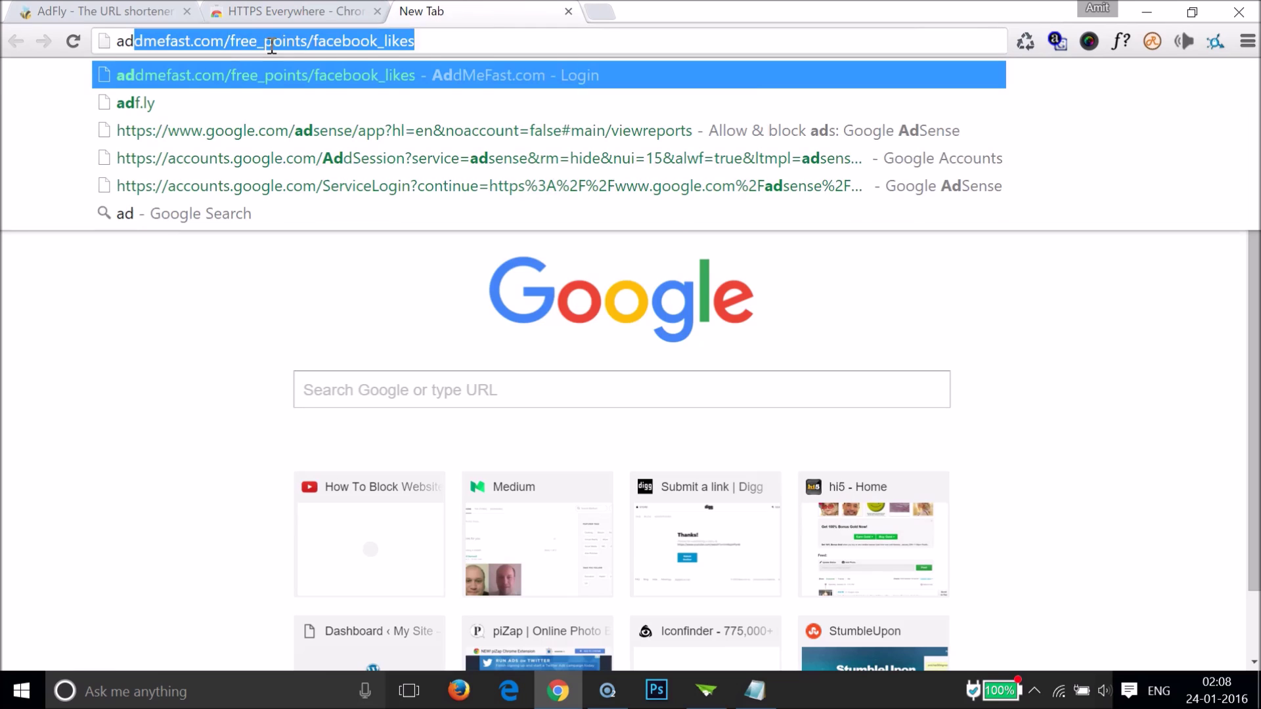
pyautogui.press('BackSpace')
pyautogui.write('f.ly')
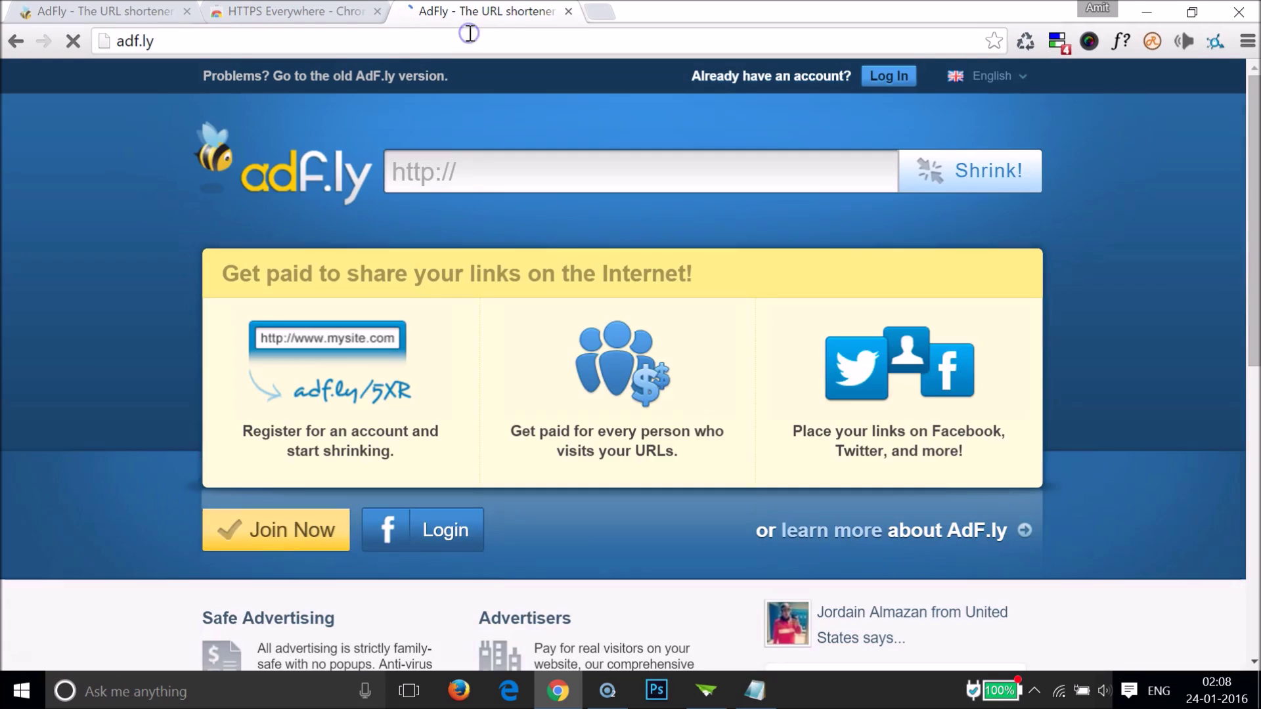
pyautogui.click(470, 34)
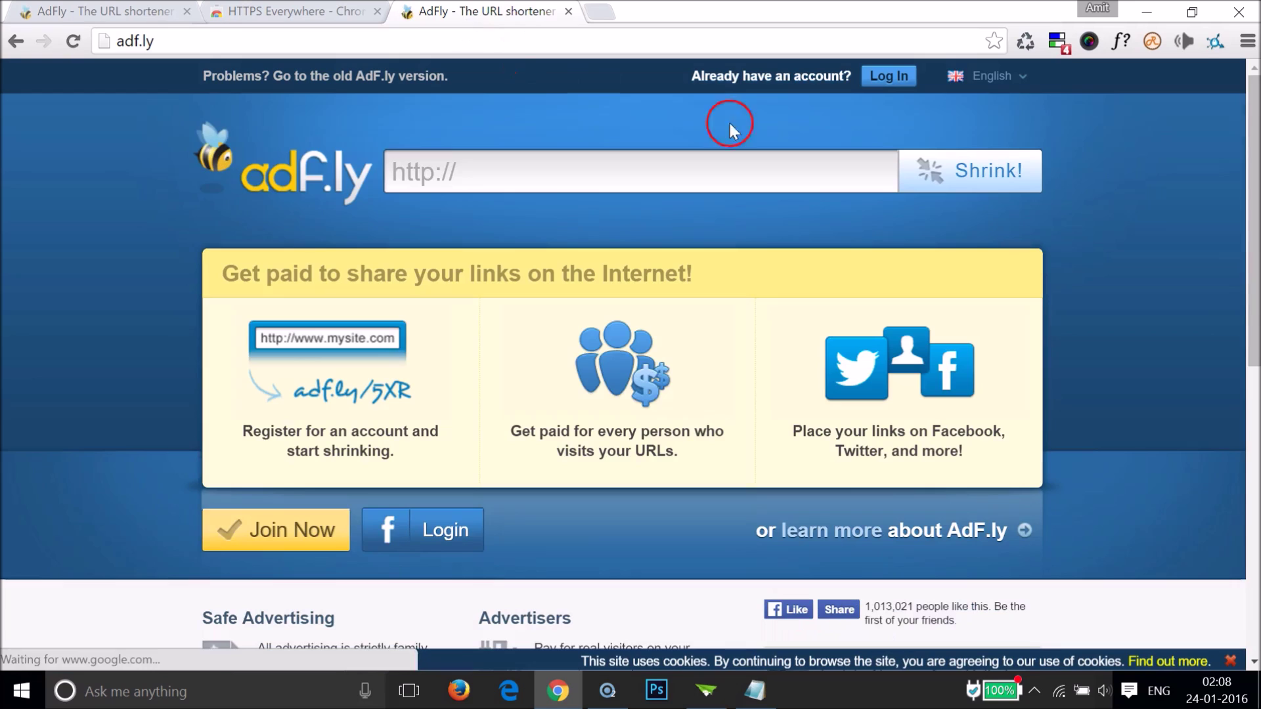
pyautogui.click(1247, 42)
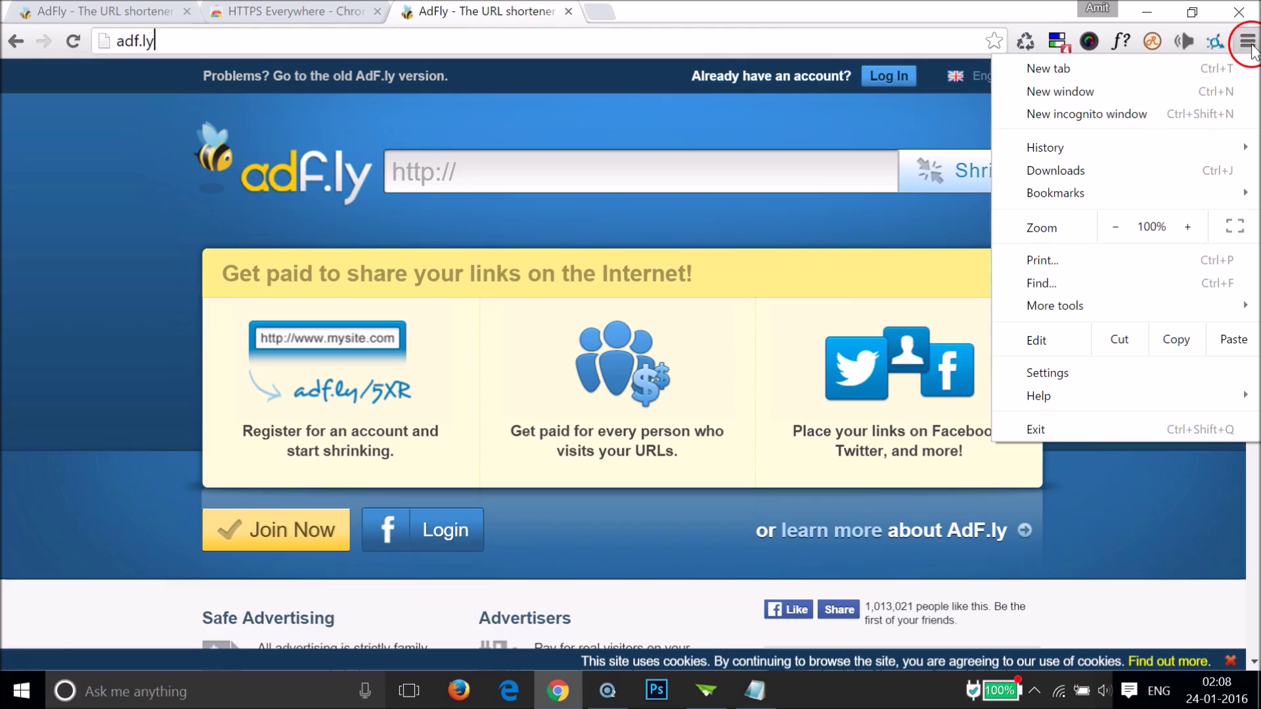
# Step: Open Settings > Extensions and confirm HTTPS Everywhere 2015.12.16 is listed and enabled
pyautogui.click(1071, 371)
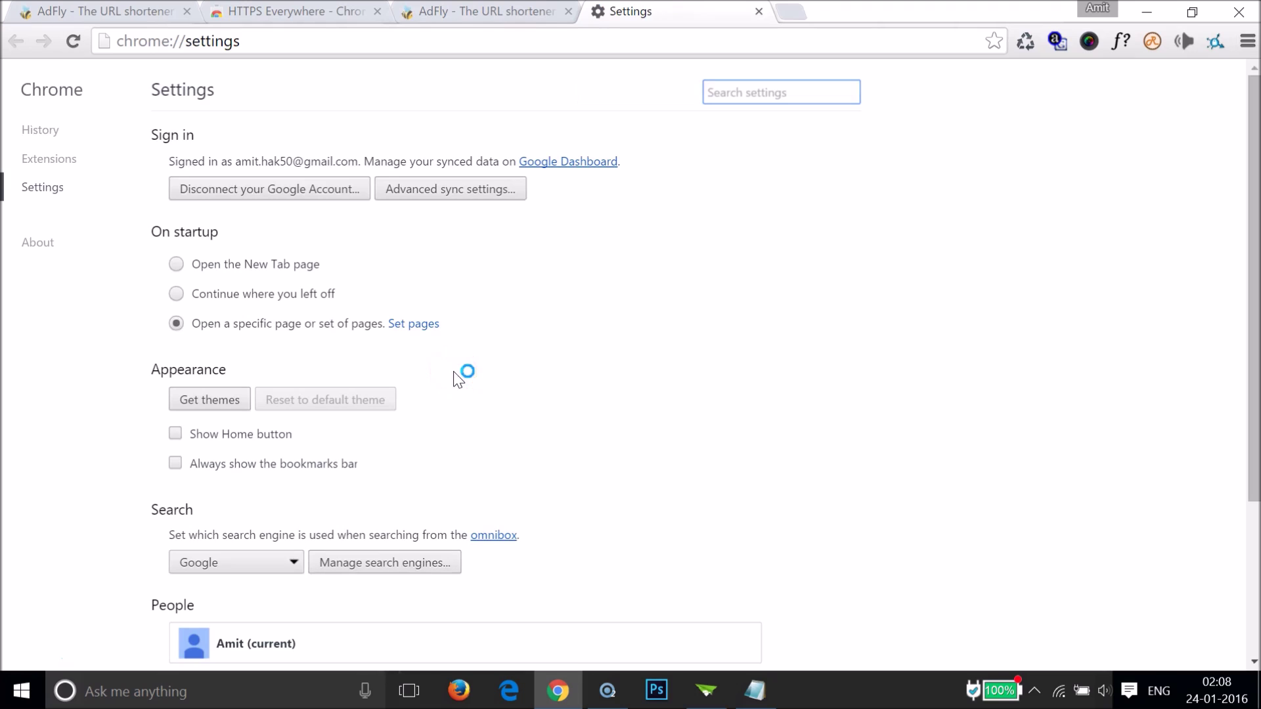
pyautogui.click(76, 164)
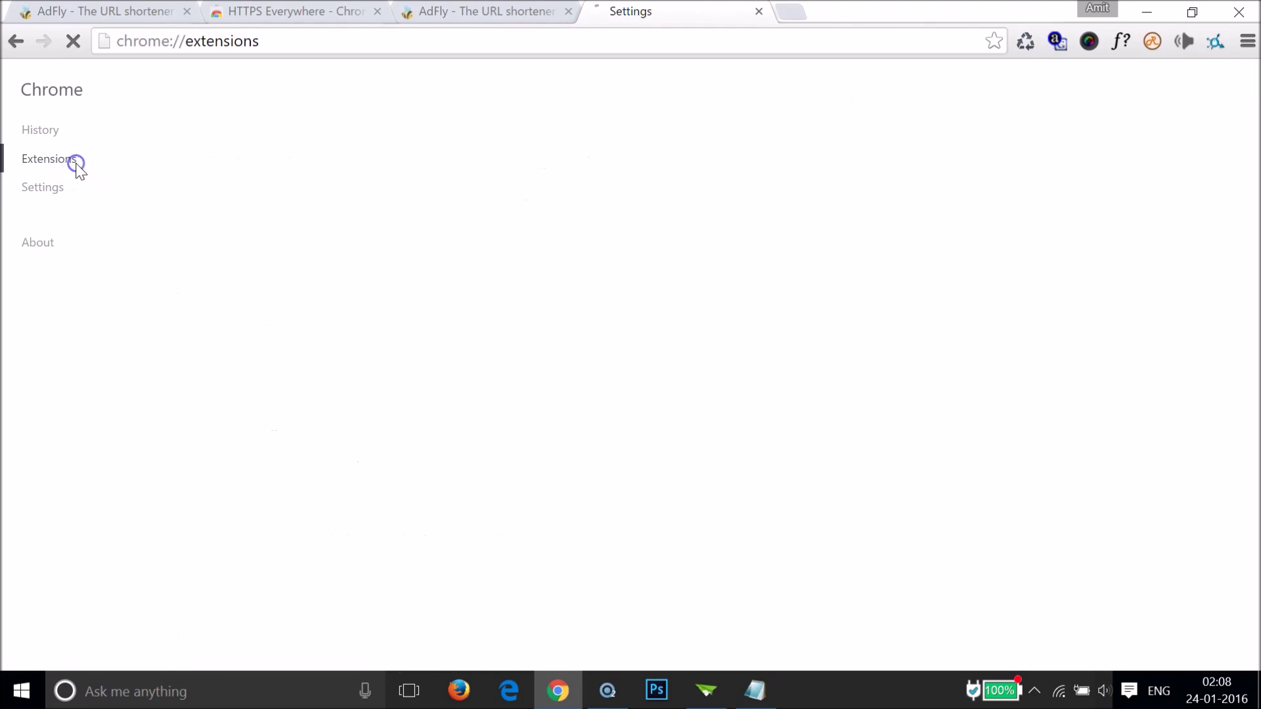
pyautogui.scroll(-10, 652, 213)
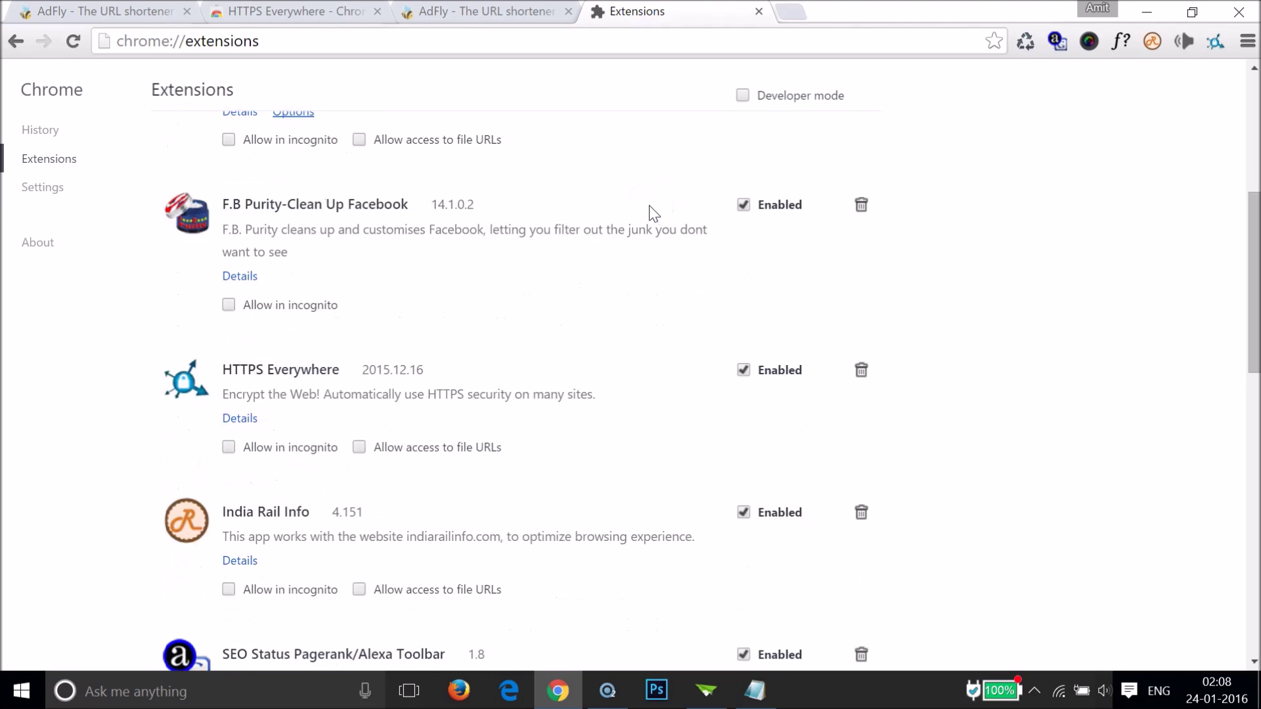
pyautogui.scroll(4, 650, 217)
pyautogui.scroll(-2, 646, 231)
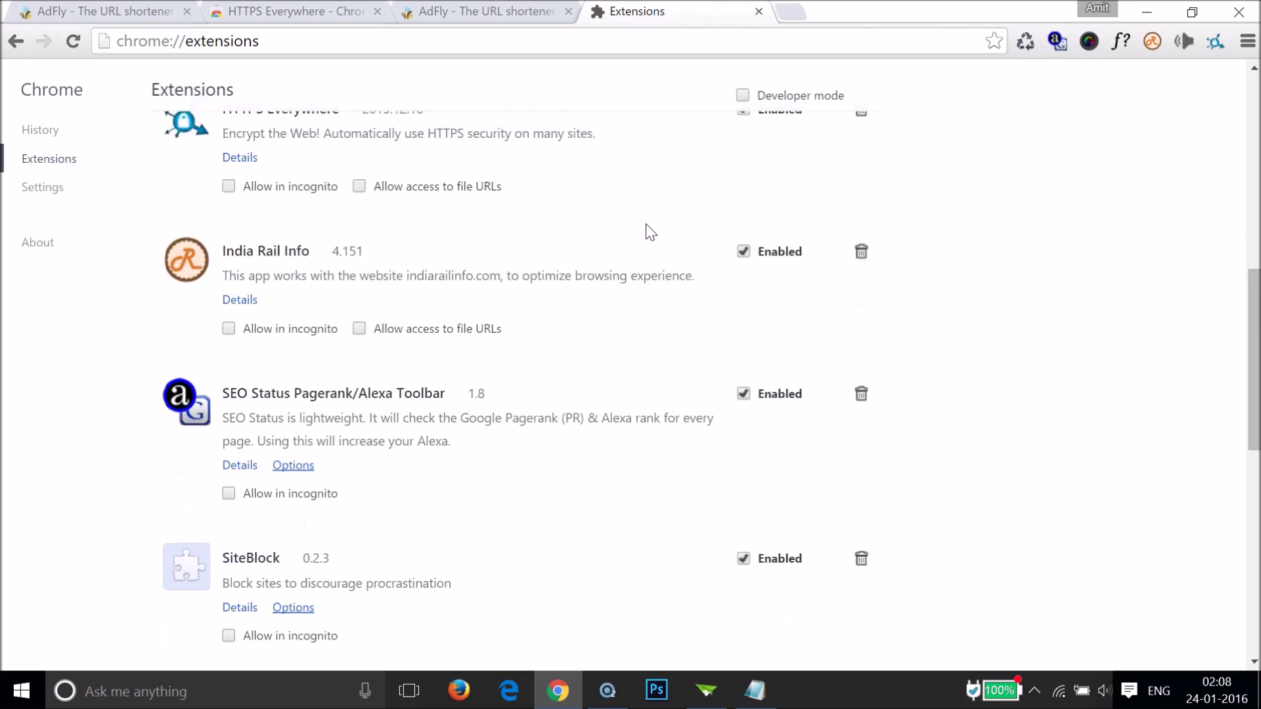
pyautogui.scroll(2, 646, 231)
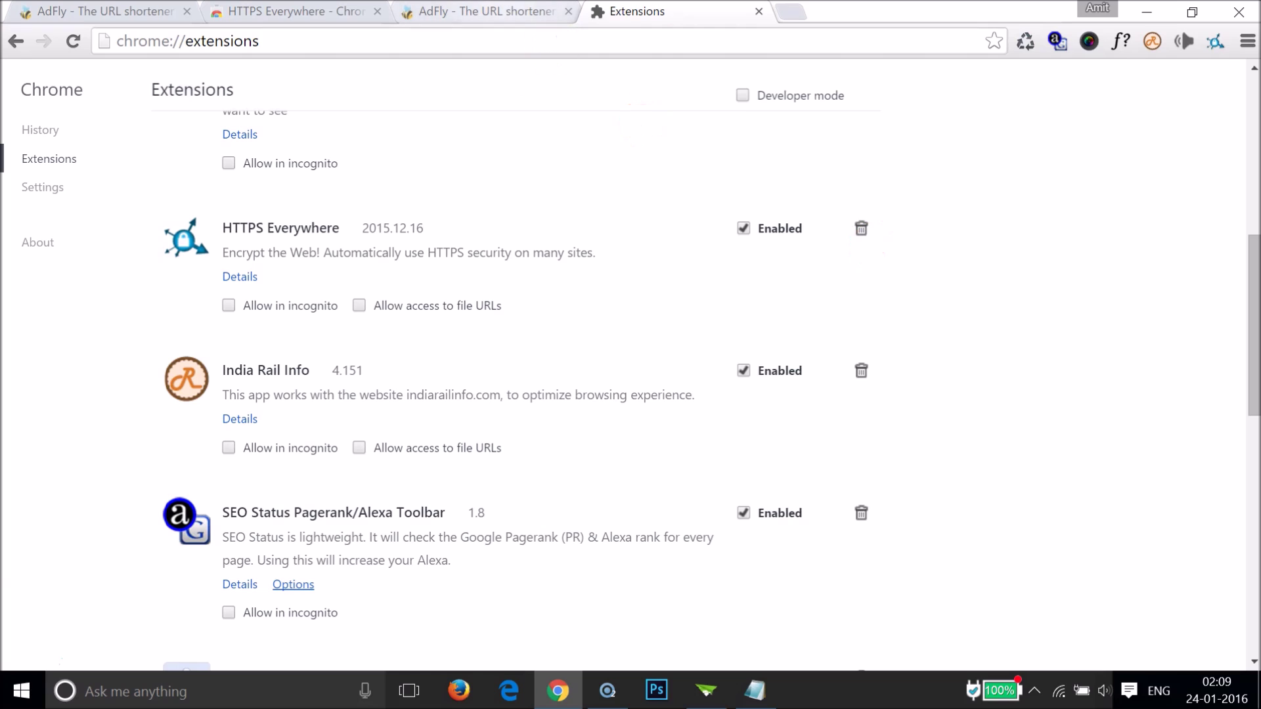
pyautogui.hotkey('ctrl', 'shift', 'Tab')
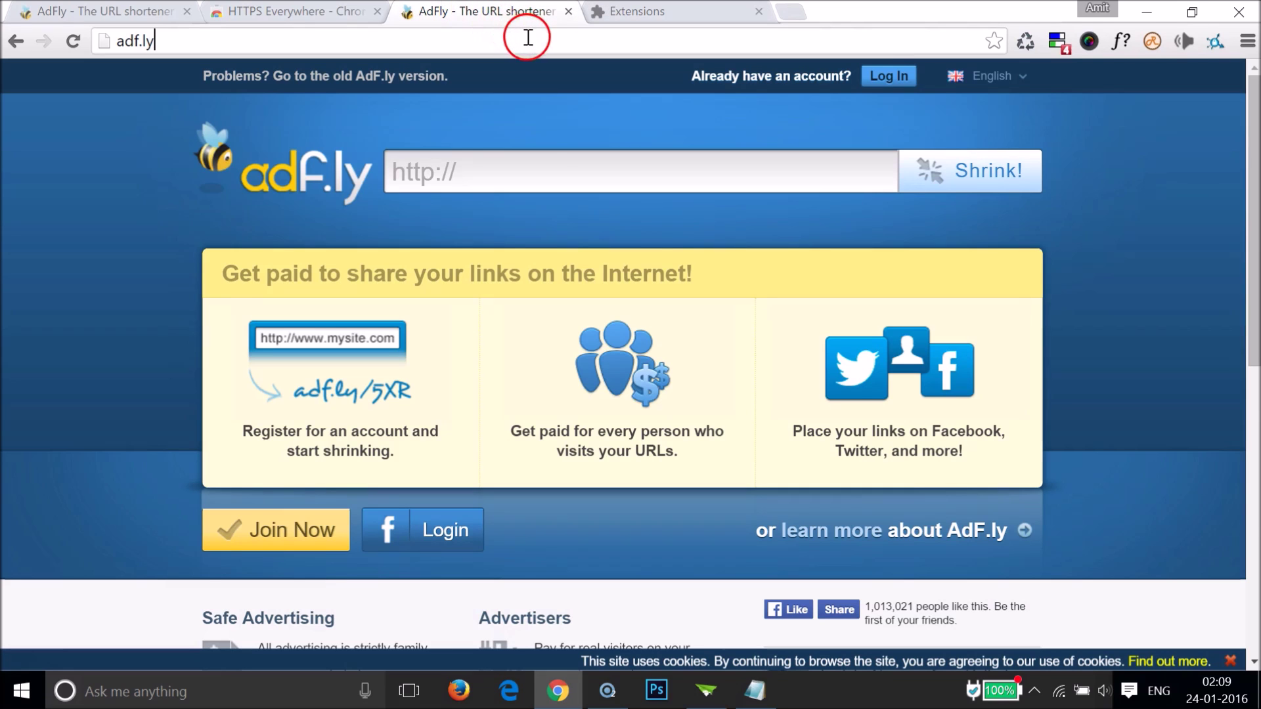
pyautogui.hotkey('ctrl', 'shift', 'Tab')
pyautogui.hotkey('ctrl', 'shift', 'Tab')
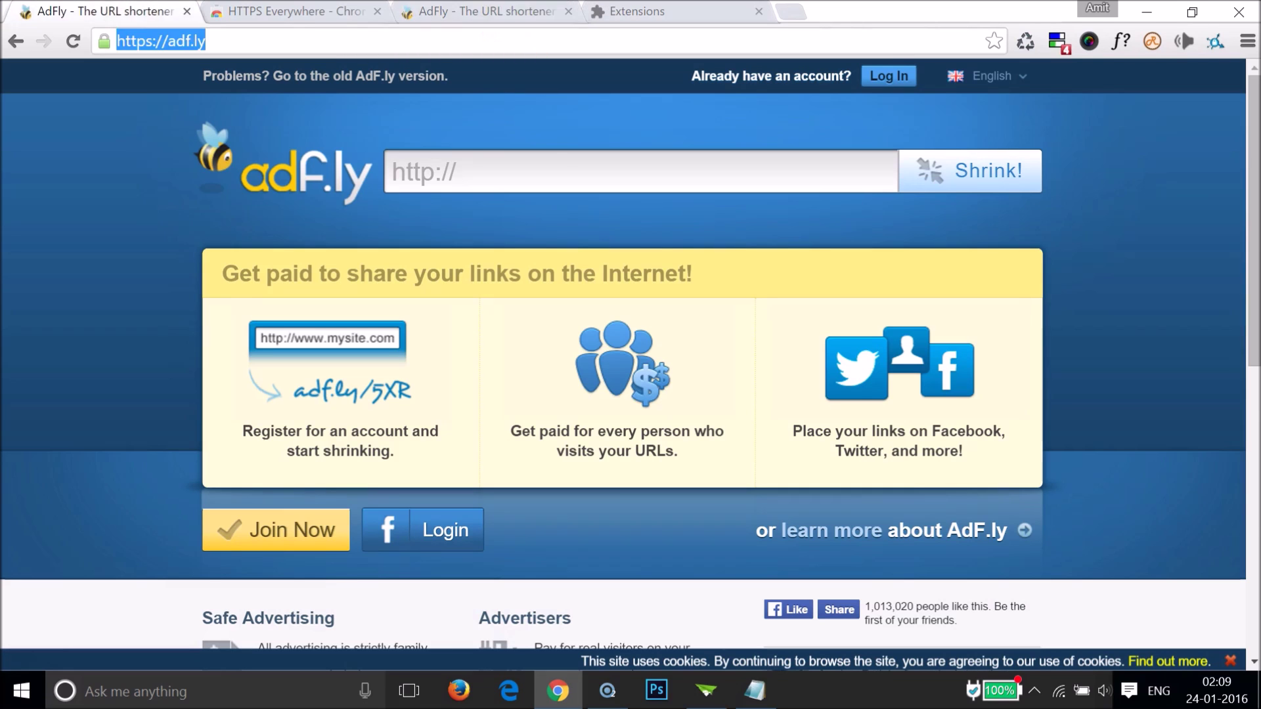